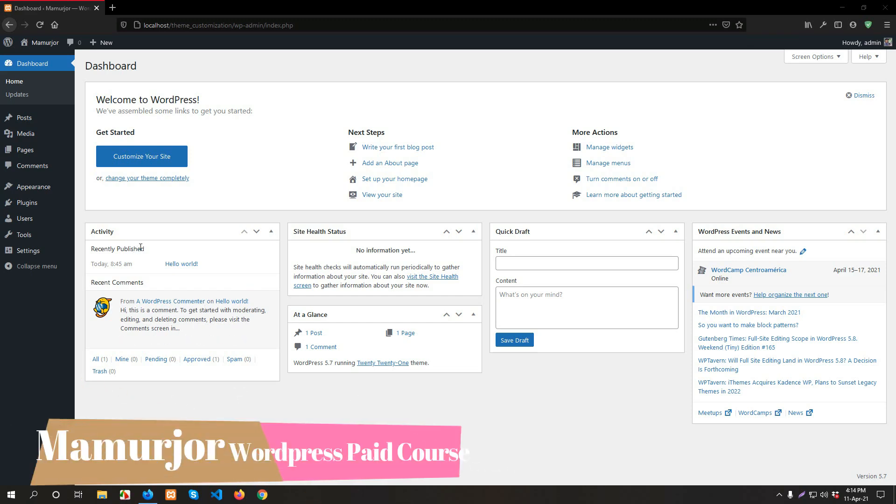
Open the form for uploading a new theme as a .zip file from the Add Themes page.
mouse_move(37, 188)
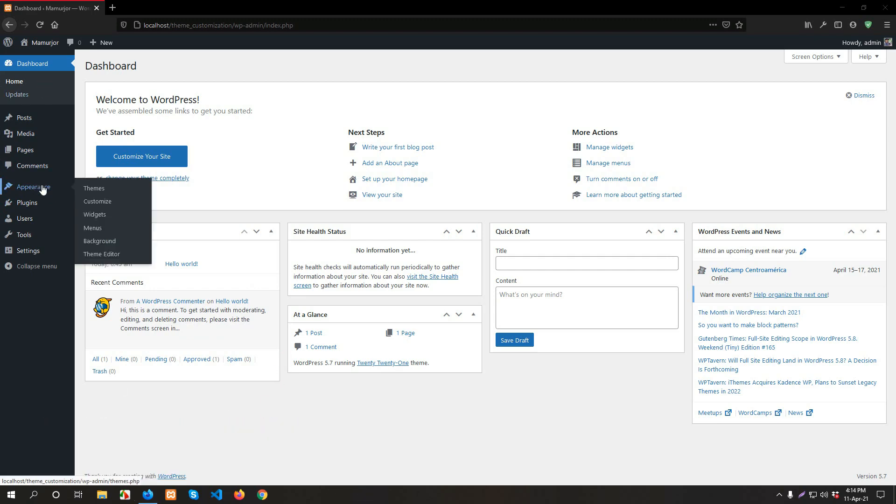
click(93, 188)
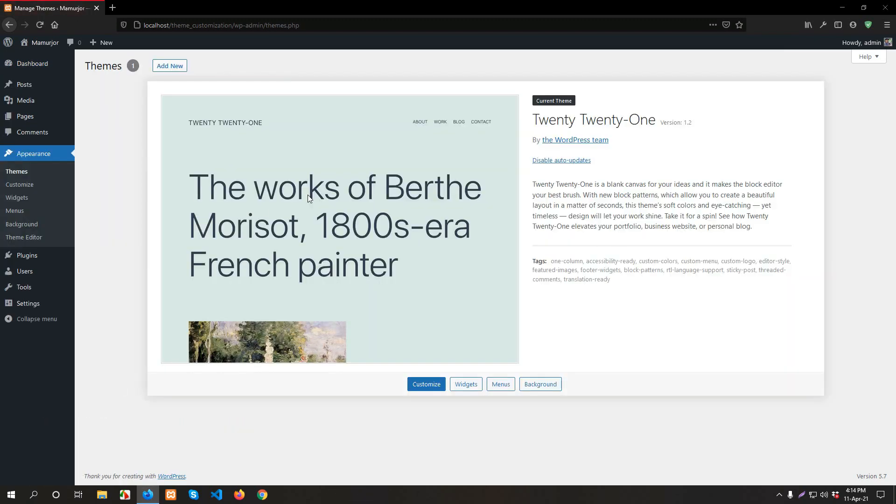
click(170, 66)
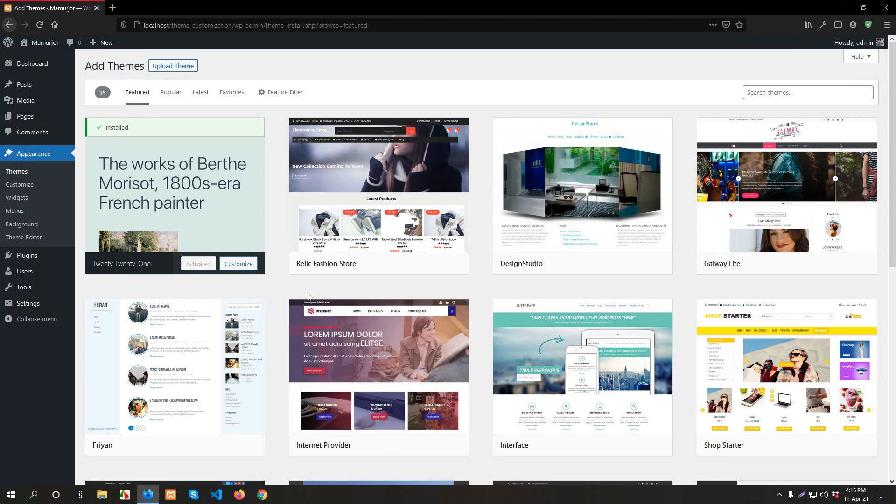
click(757, 93)
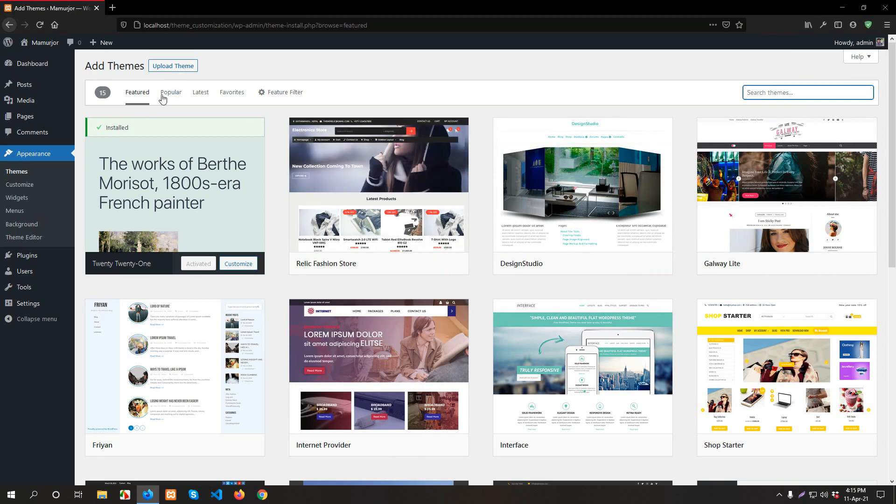
click(173, 66)
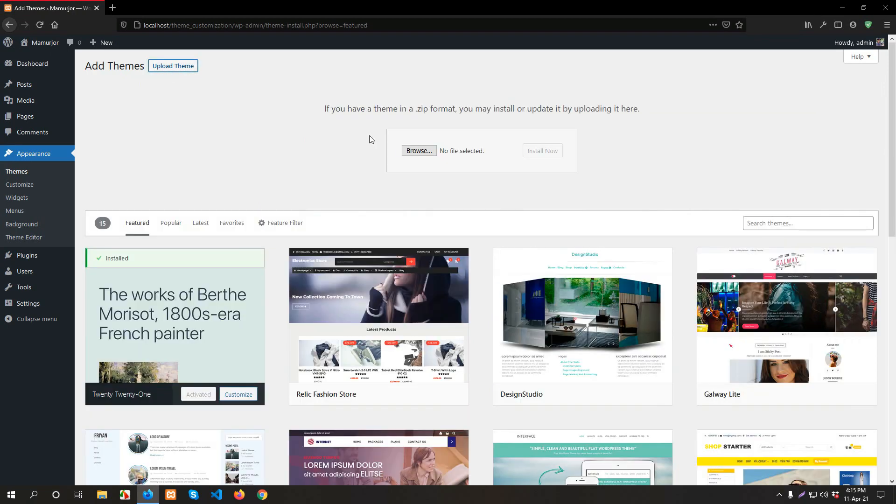
Upload jannah5.4.0.zip from the WordPress Themes folder and install it as a theme.
click(420, 151)
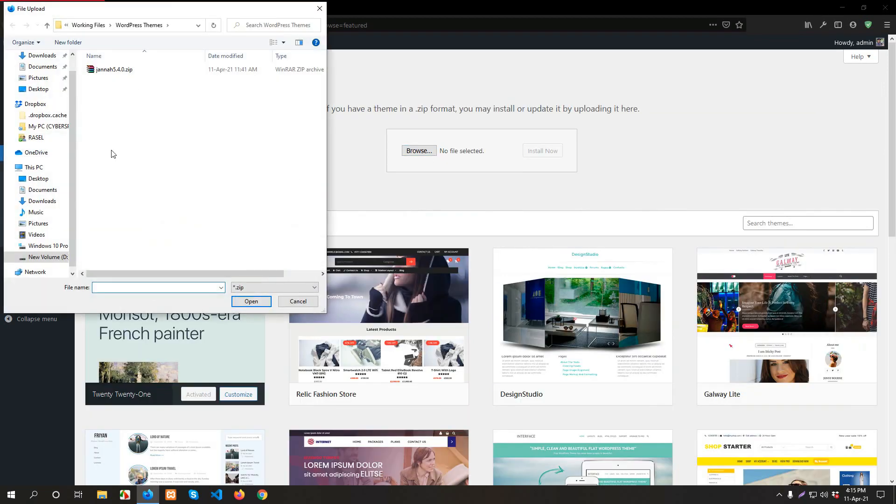
click(116, 70)
click(247, 301)
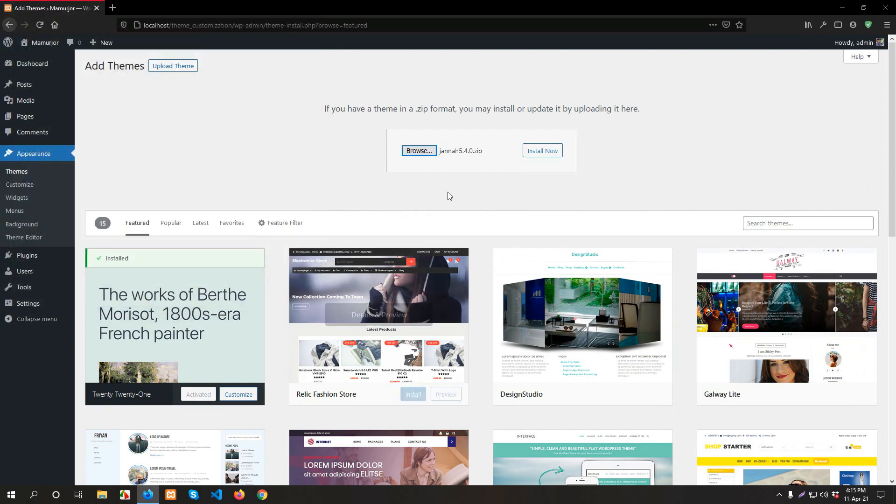
click(537, 154)
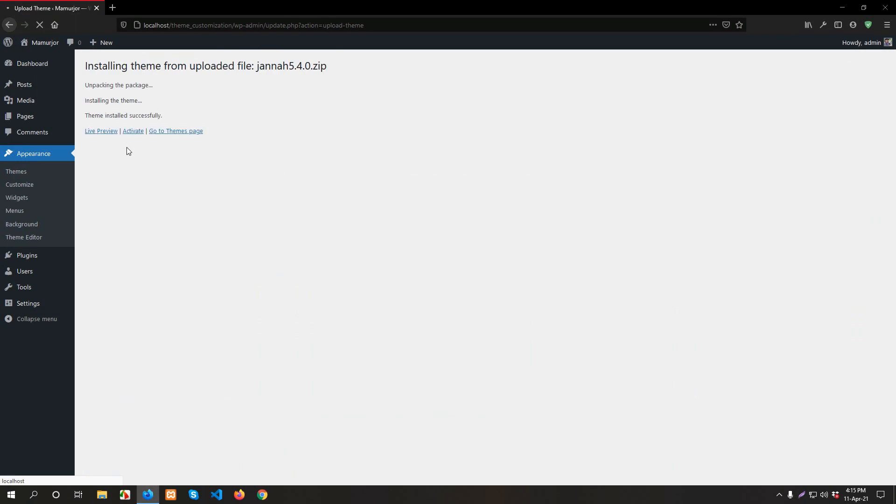
Activate the installed Jannah theme and check its registration status on the Getting Started page.
click(133, 131)
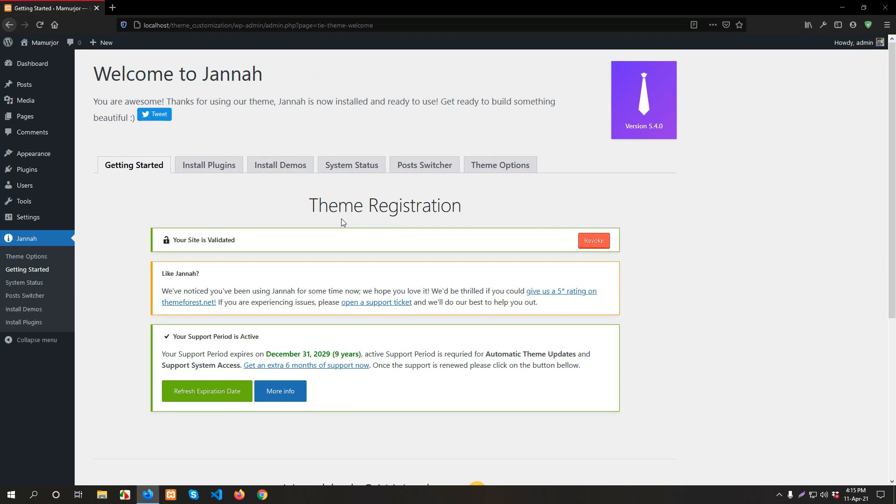
drag(309, 208, 485, 210)
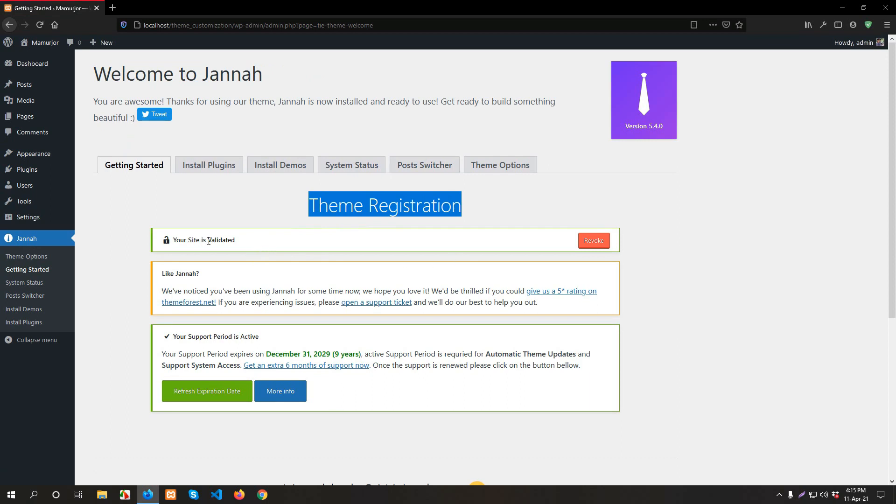
drag(209, 241, 248, 243)
click(230, 236)
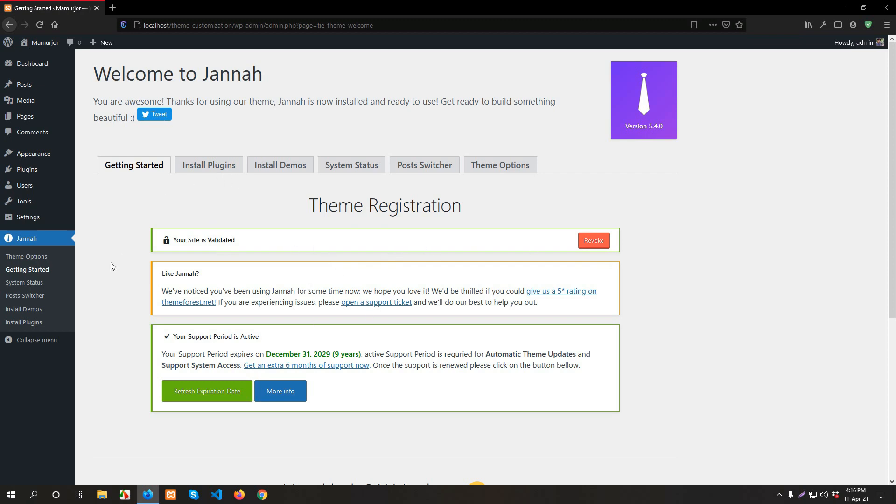
Install all of Jannah's bundled plugins in one bulk action.
click(205, 166)
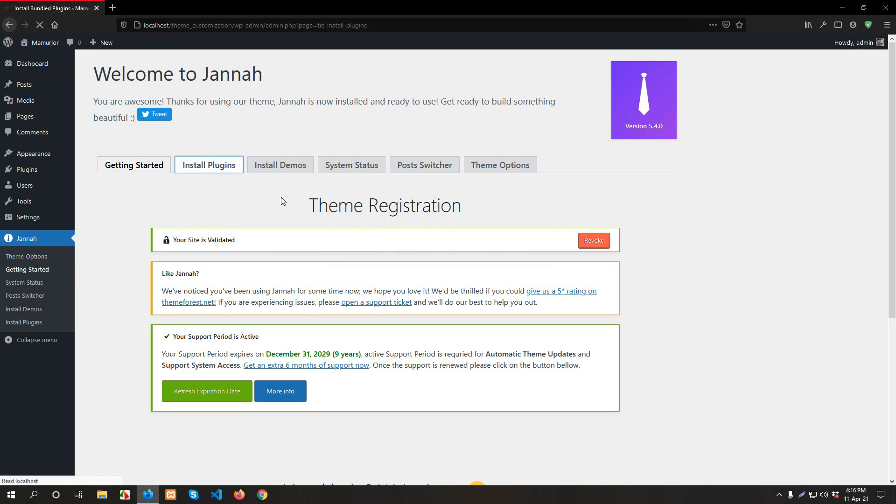
scroll(282, 200, down, 5)
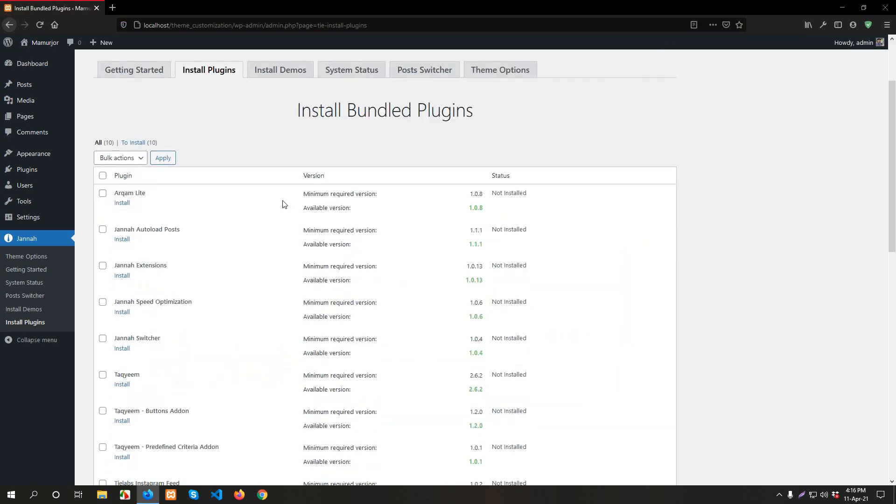
scroll(287, 207, down, 2)
scroll(288, 208, up, 2)
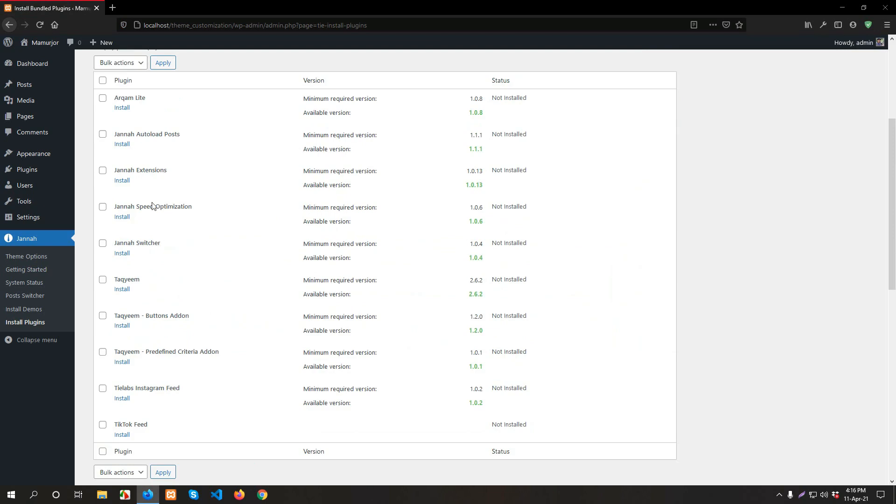
click(102, 81)
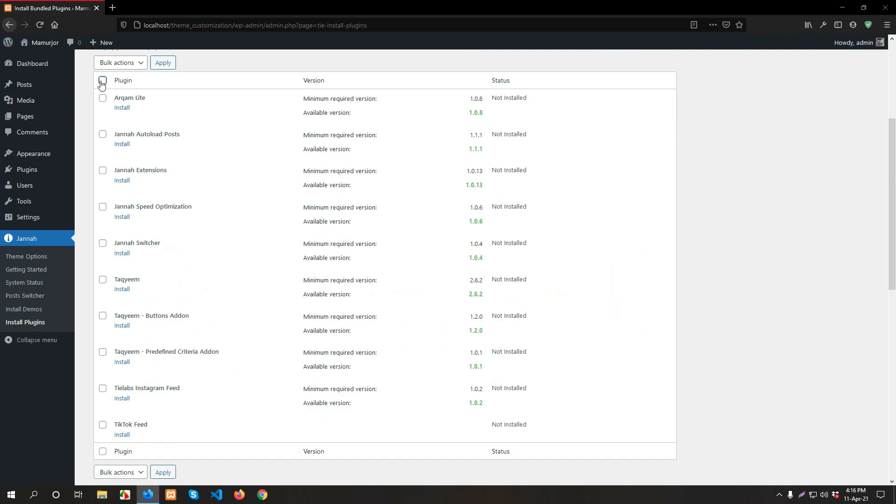
click(135, 65)
click(133, 96)
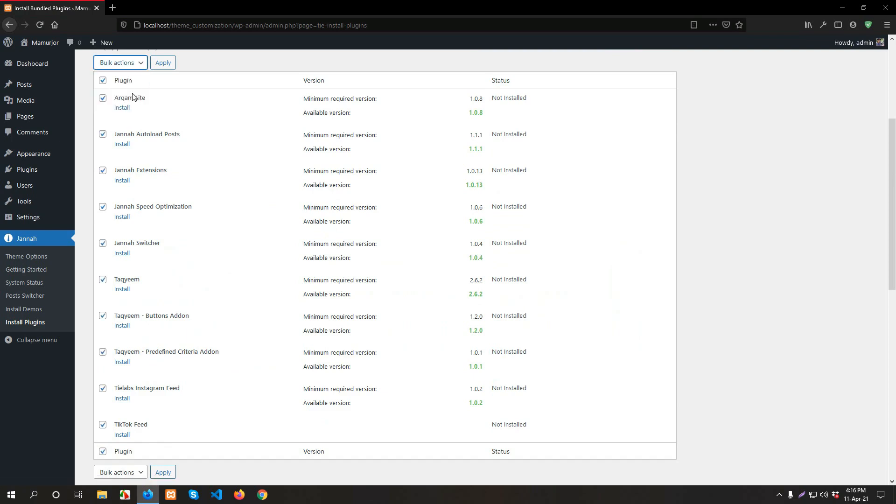
click(167, 64)
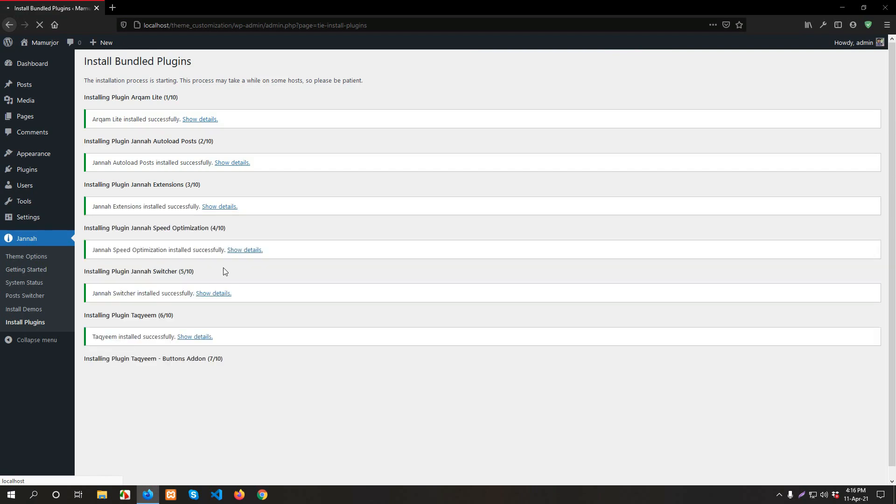
scroll(225, 272, down, 1)
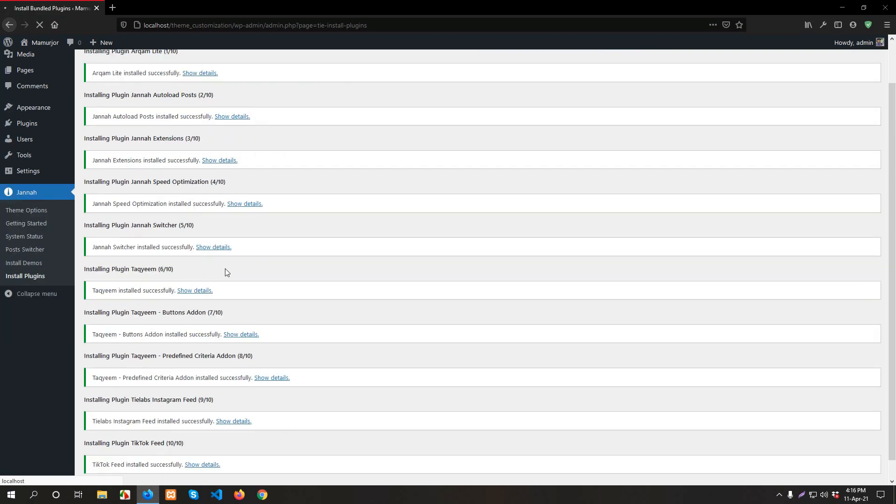
scroll(225, 268, down, 1)
scroll(227, 273, down, 1)
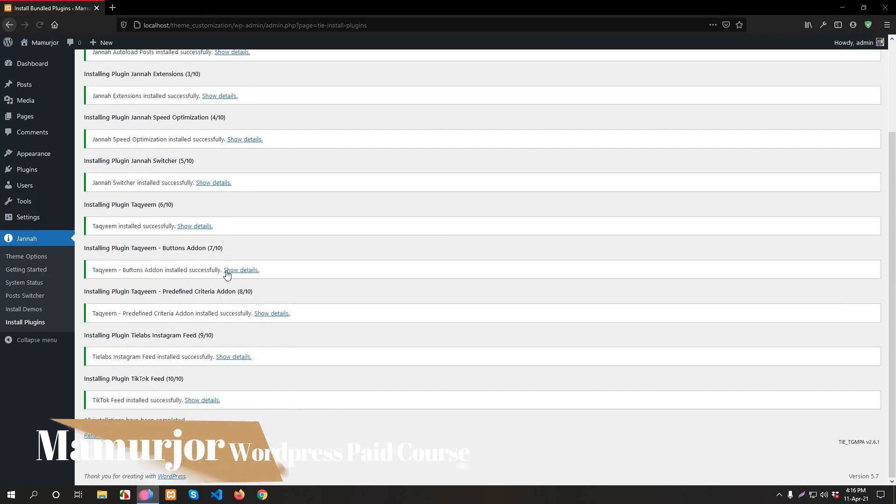
Return to the bundled plugins list and activate all the installed plugins in one bulk action.
click(140, 433)
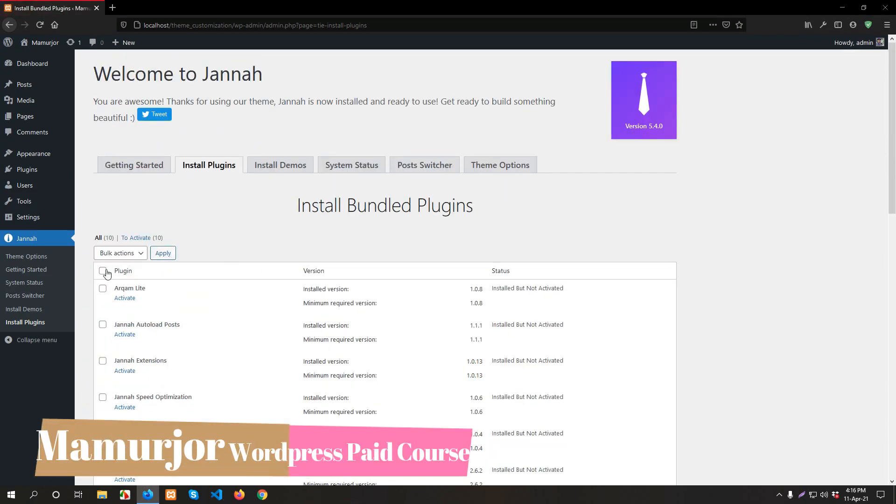
click(103, 269)
click(121, 252)
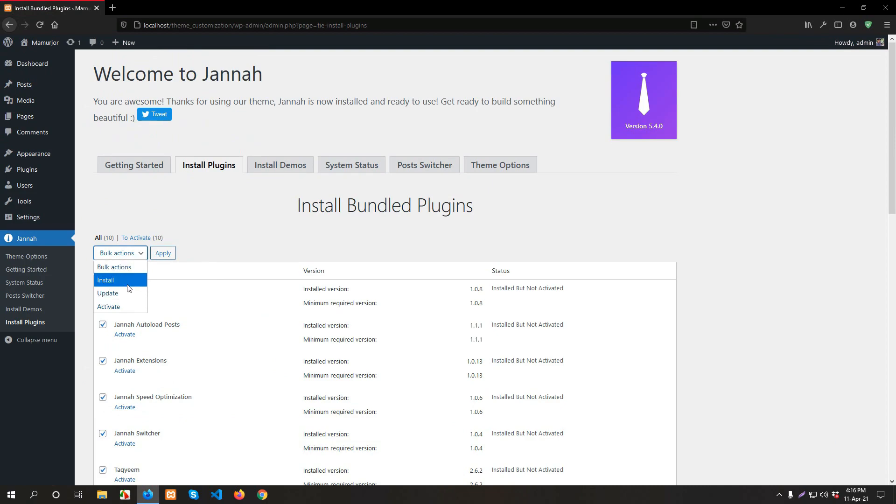
click(124, 307)
click(165, 256)
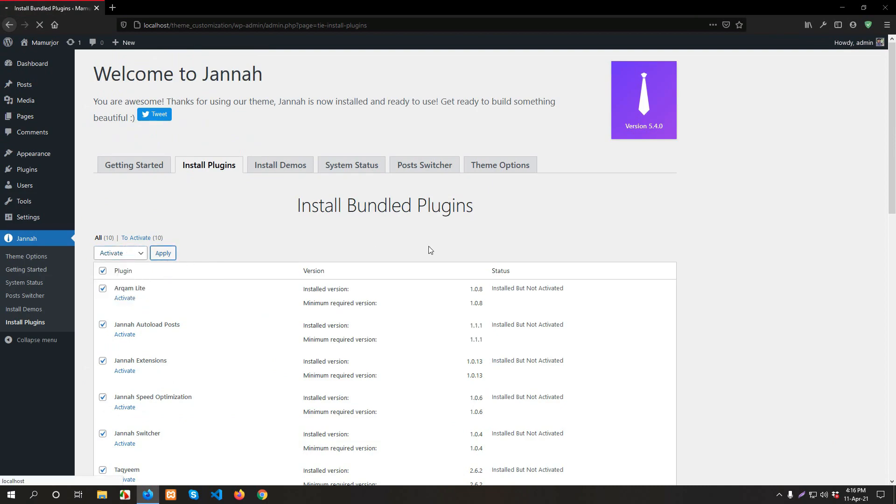
scroll(263, 243, down, 2)
scroll(108, 250, up, 2)
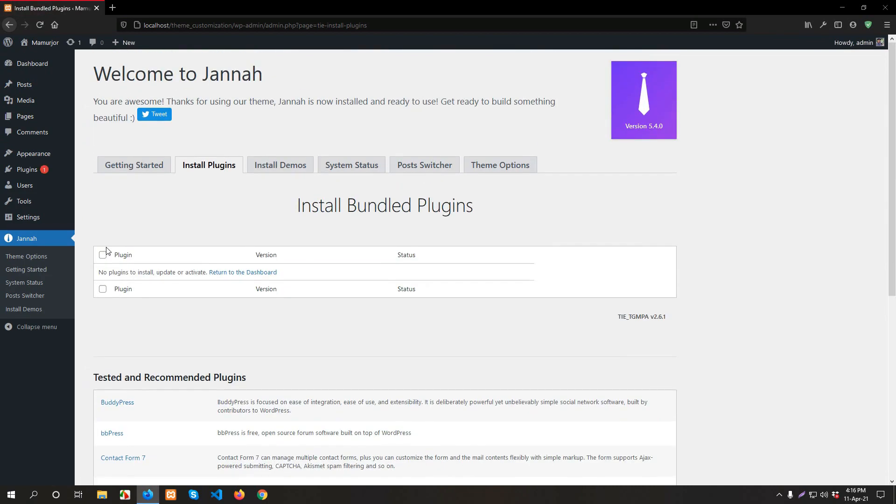
Look through the Jannah demo sites available for import.
click(289, 175)
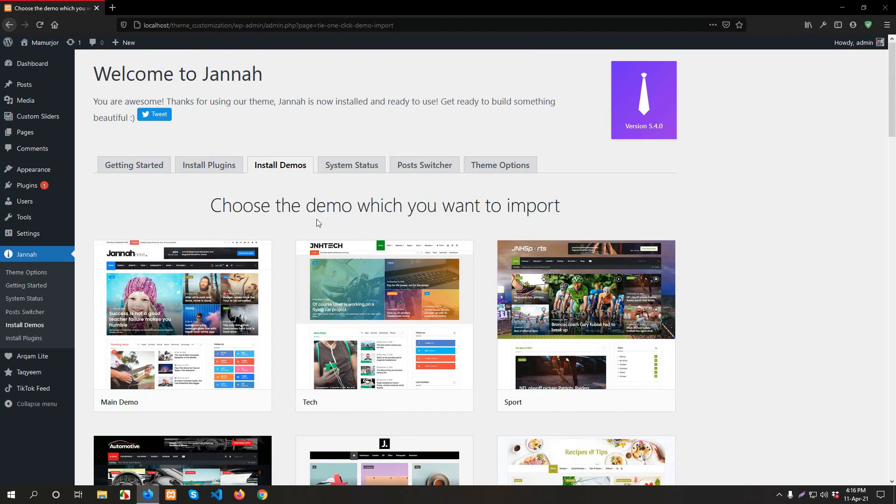
scroll(319, 224, down, 20)
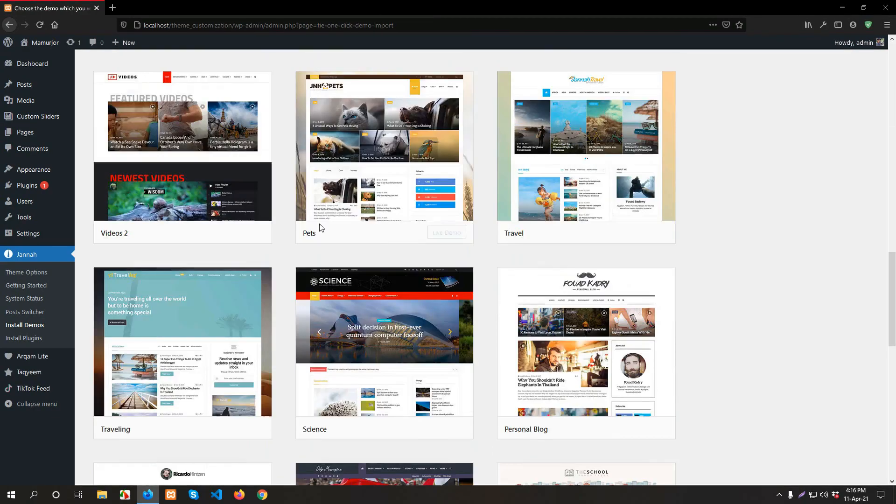
scroll(320, 228, down, 10)
scroll(320, 229, up, 18)
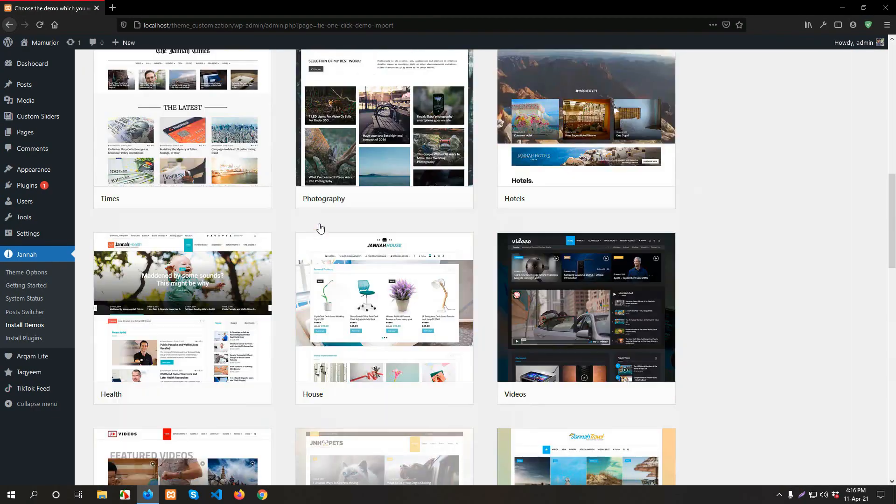
scroll(321, 228, up, 12)
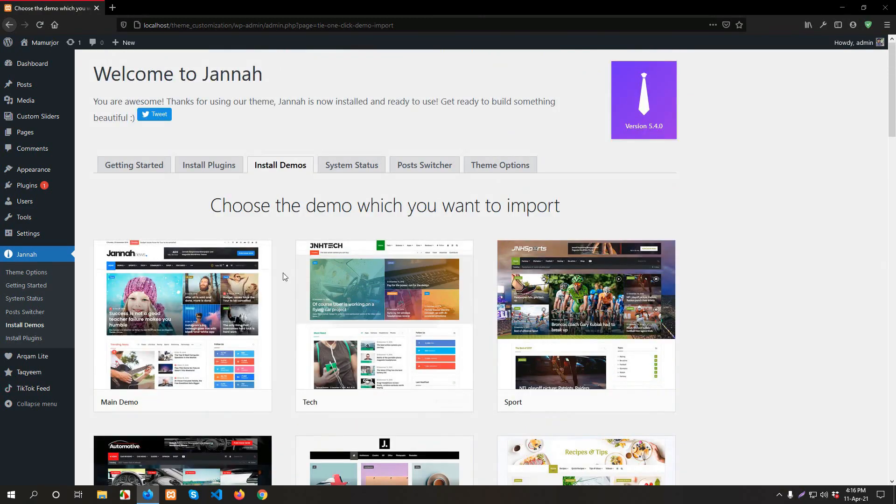
scroll(468, 289, down, 5)
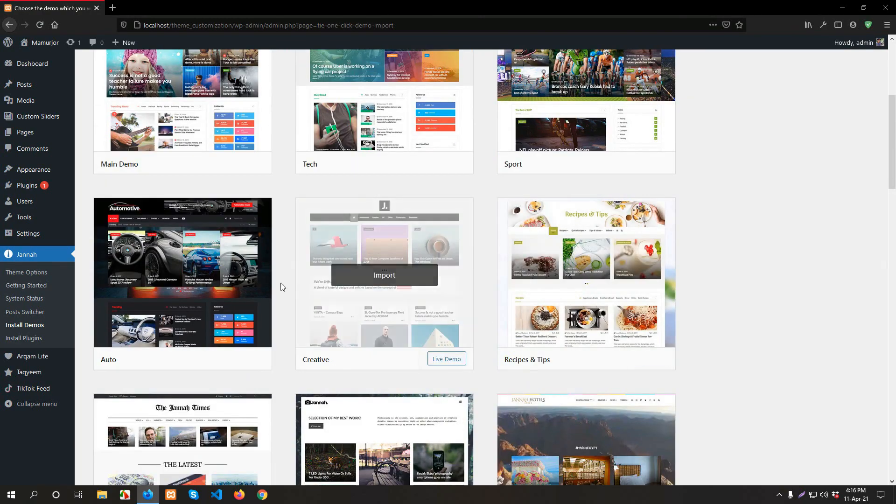
scroll(427, 250, down, 8)
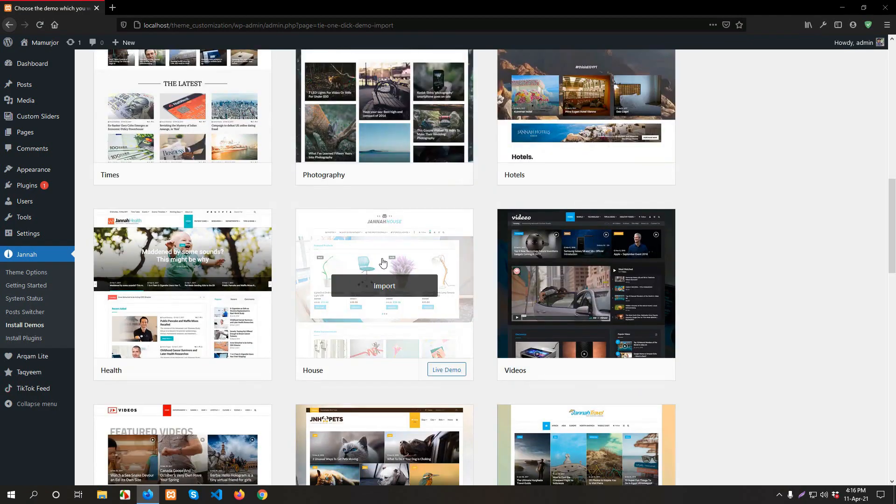
scroll(383, 262, down, 14)
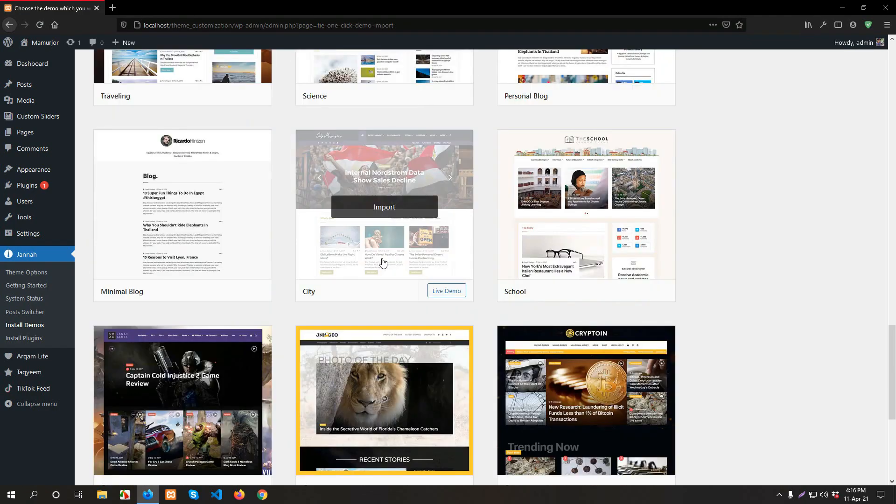
scroll(382, 262, up, 6)
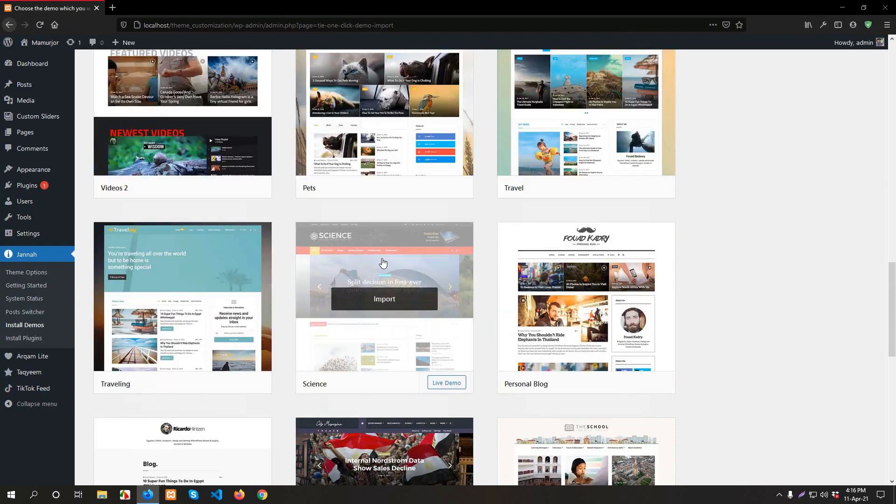
scroll(383, 263, up, 5)
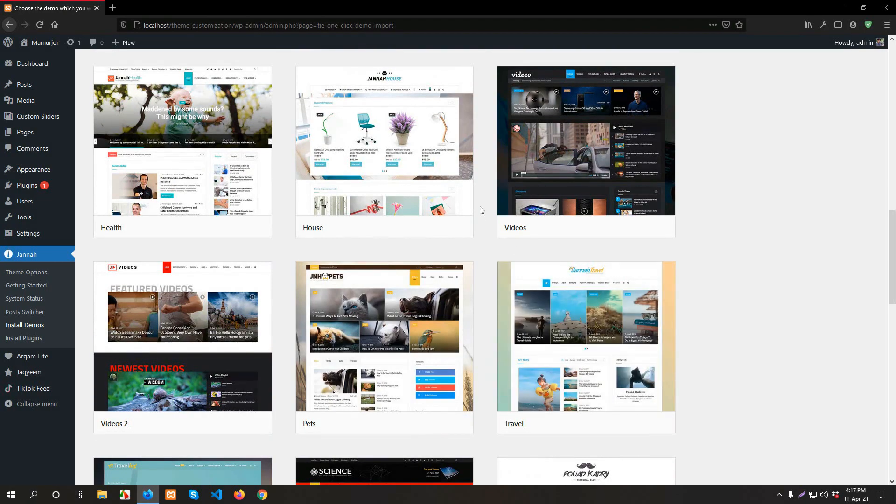
scroll(458, 298, up, 15)
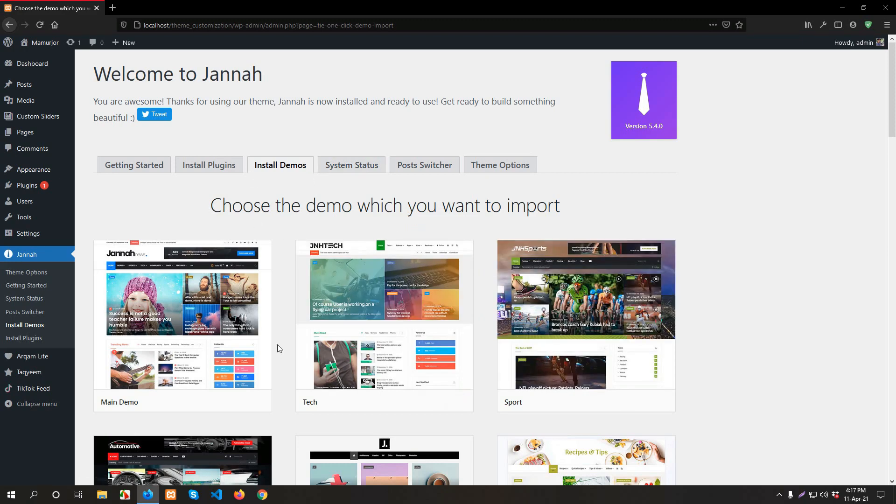
Review the theme details in Jannah's System Status and open the Posts Switcher page.
click(350, 167)
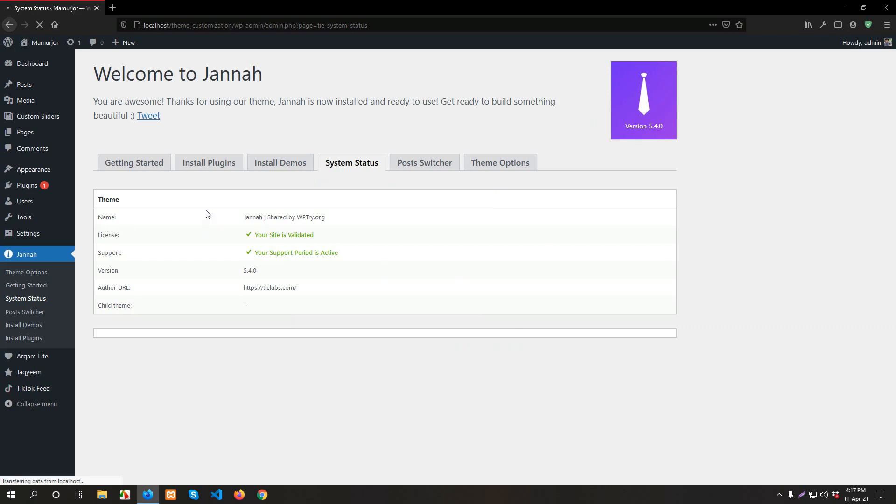
drag(208, 215, 296, 314)
click(312, 310)
click(422, 163)
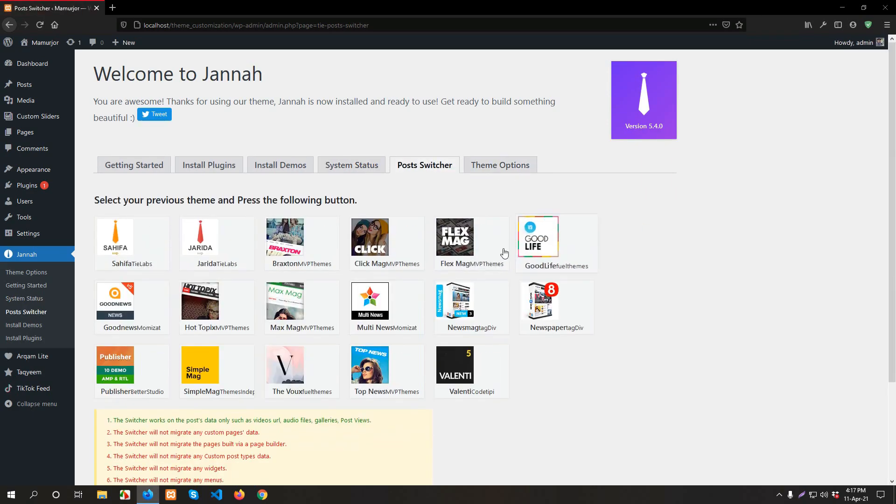
Open Jannah's Theme Options and look over the dashboard and the list of settings sections.
click(516, 169)
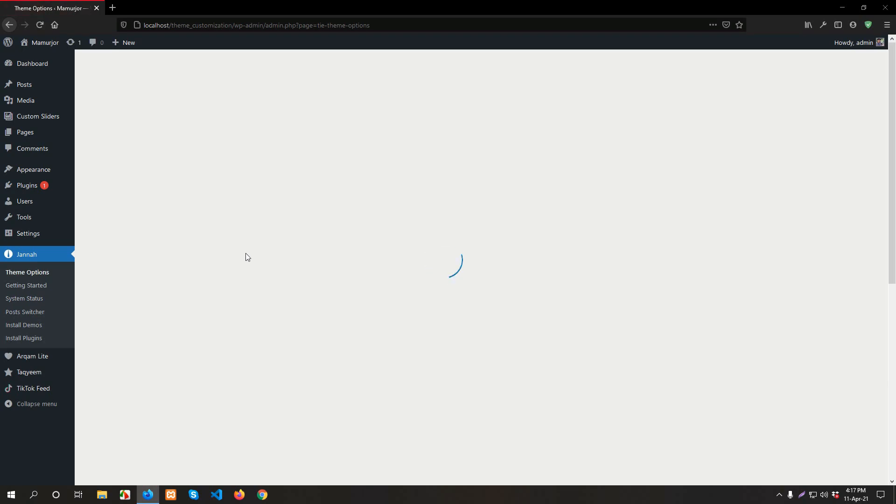
scroll(137, 167, down, 10)
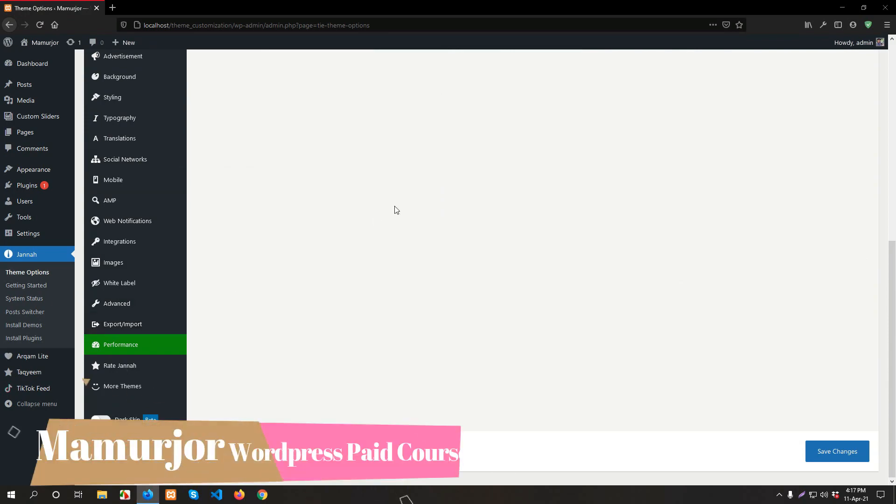
scroll(395, 208, up, 5)
scroll(395, 208, up, 4)
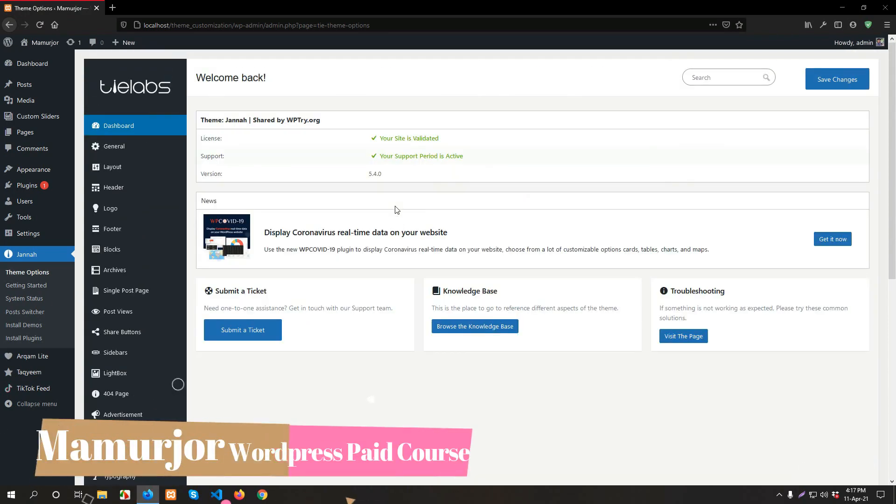
scroll(396, 209, down, 1)
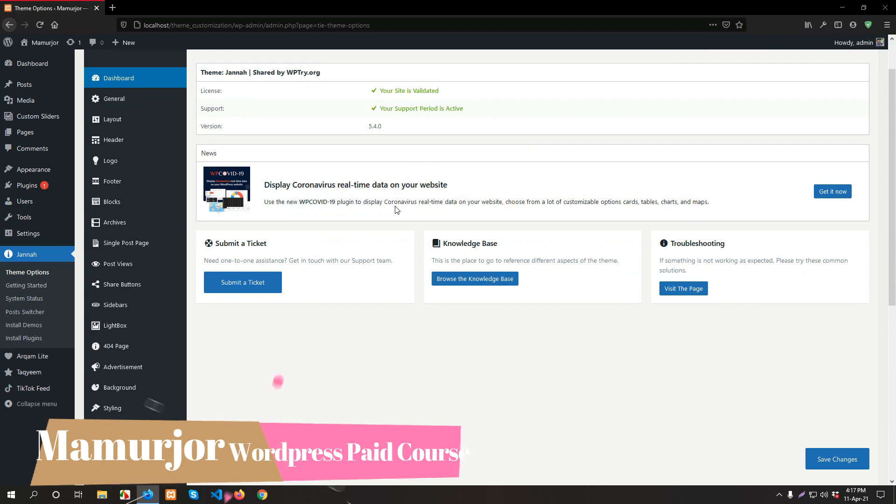